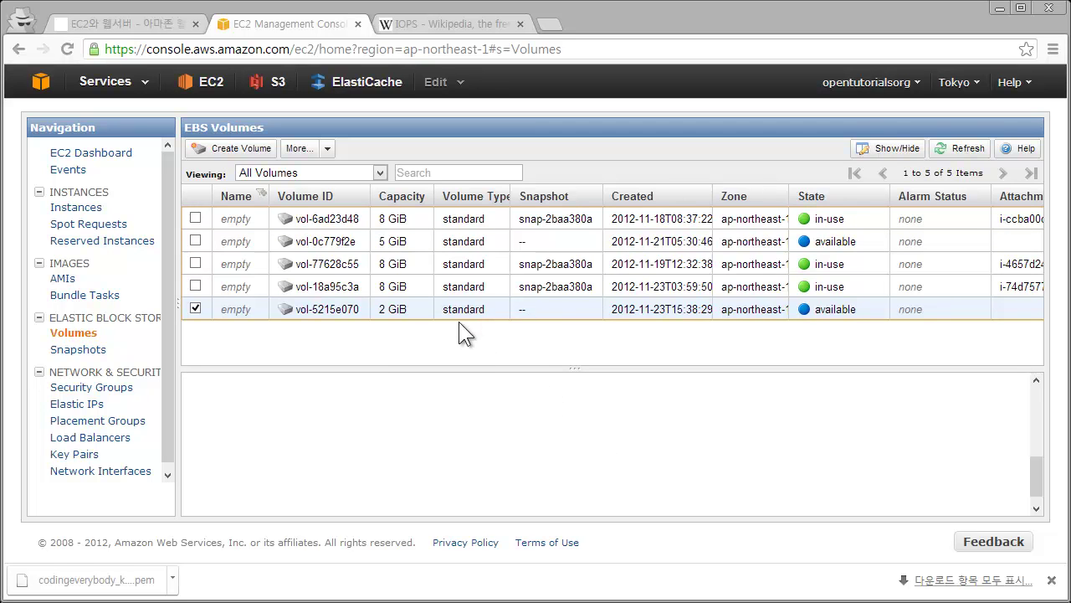
Try to attach the 2 GiB volume vol-5215e070 to an instance, and cancel the attachment
{"action": "right_click", "coordinate": [562, 311]}
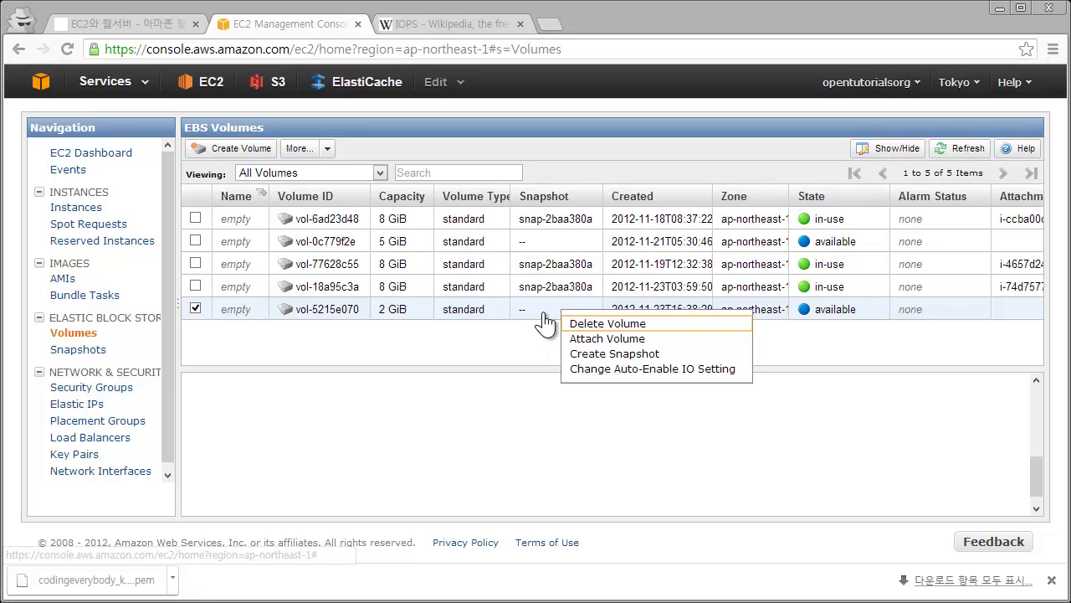
{"action": "right_click", "coordinate": [538, 316]}
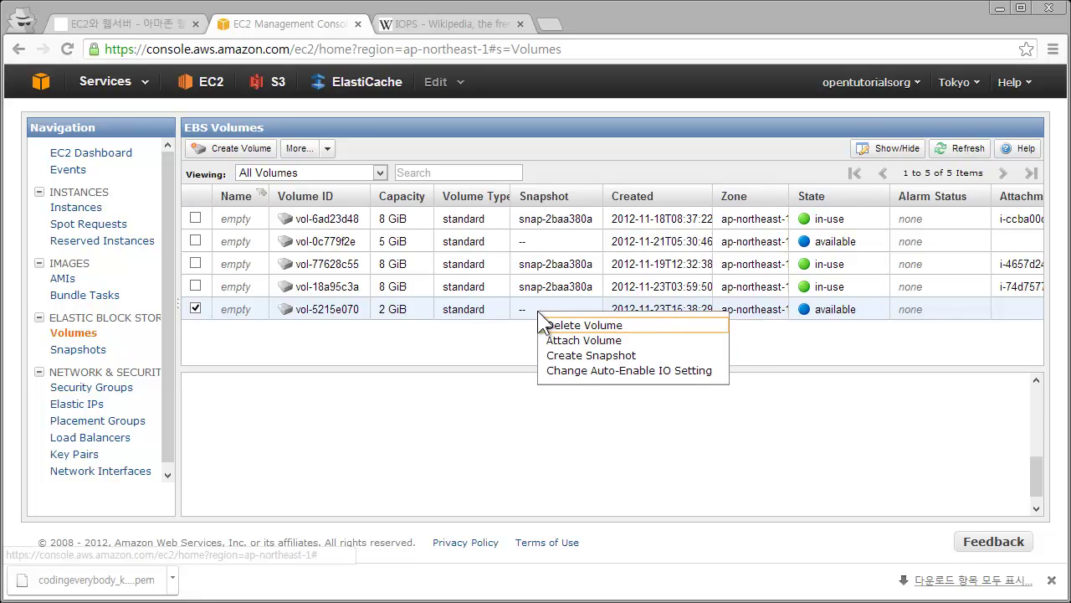
{"action": "left_click", "coordinate": [585, 340]}
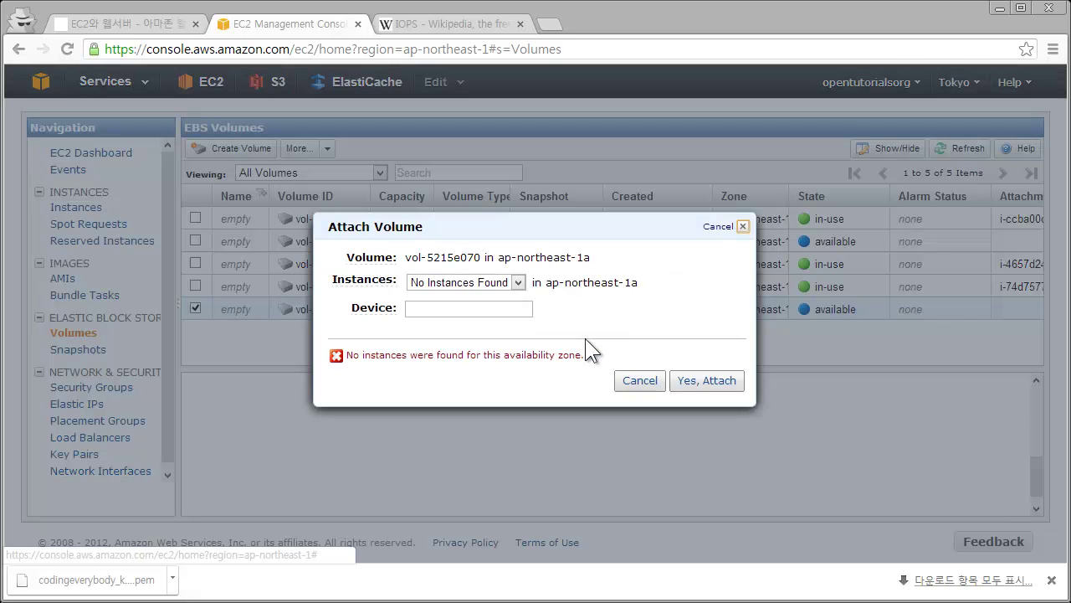
{"action": "left_click", "coordinate": [490, 282]}
{"action": "left_click", "coordinate": [492, 283]}
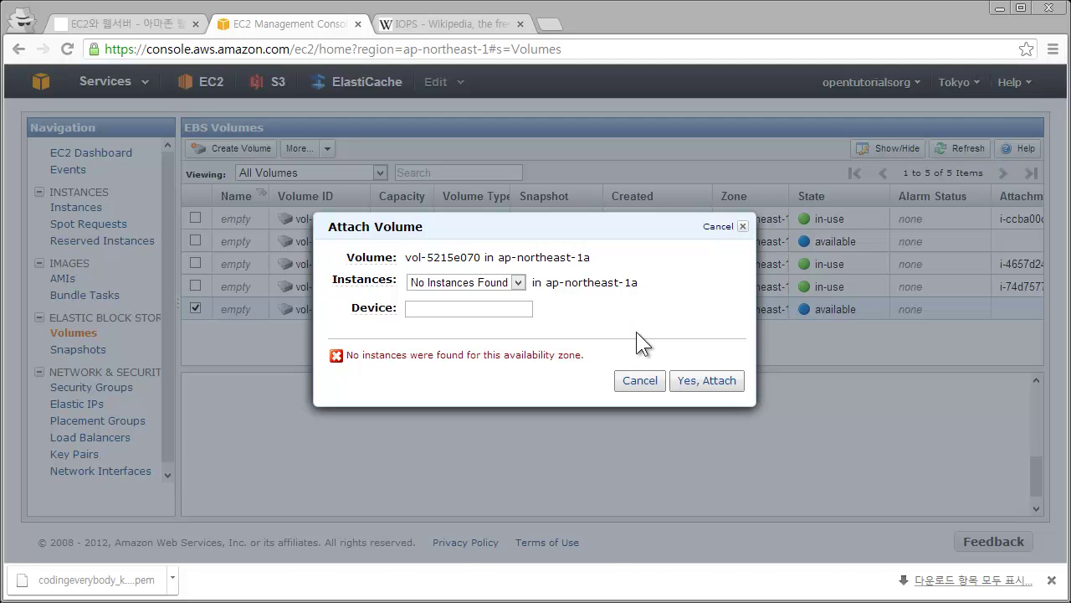
{"action": "left_click", "coordinate": [639, 381]}
Compare the codingeverybody instance's availability zone with that of the 5 GiB volume vol-0c779f2e, widening the Zone column to fit its contents
{"action": "left_click", "coordinate": [83, 209]}
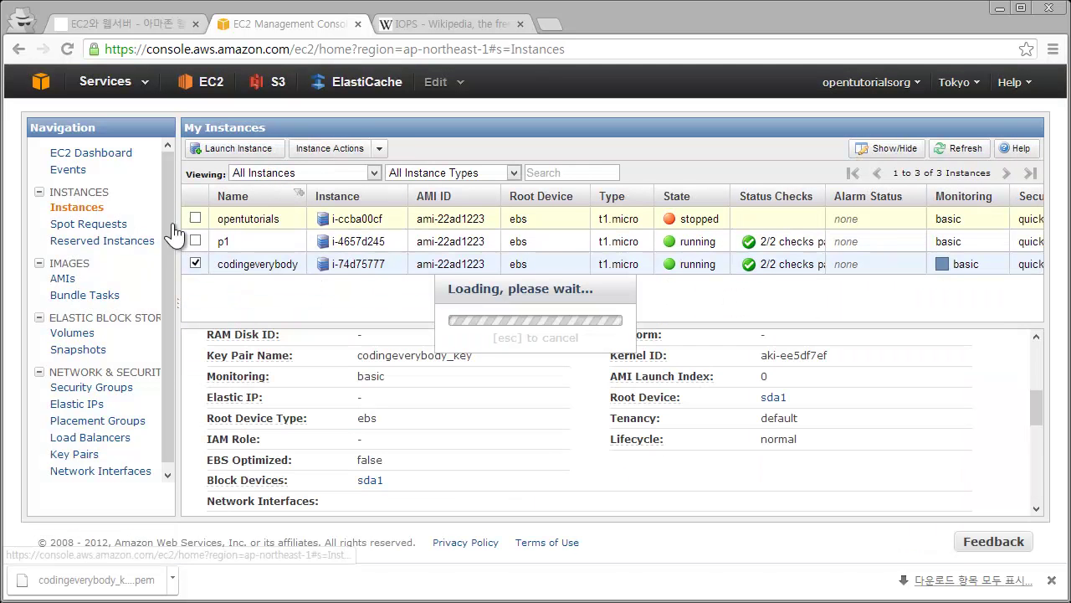
{"action": "left_click", "coordinate": [397, 279]}
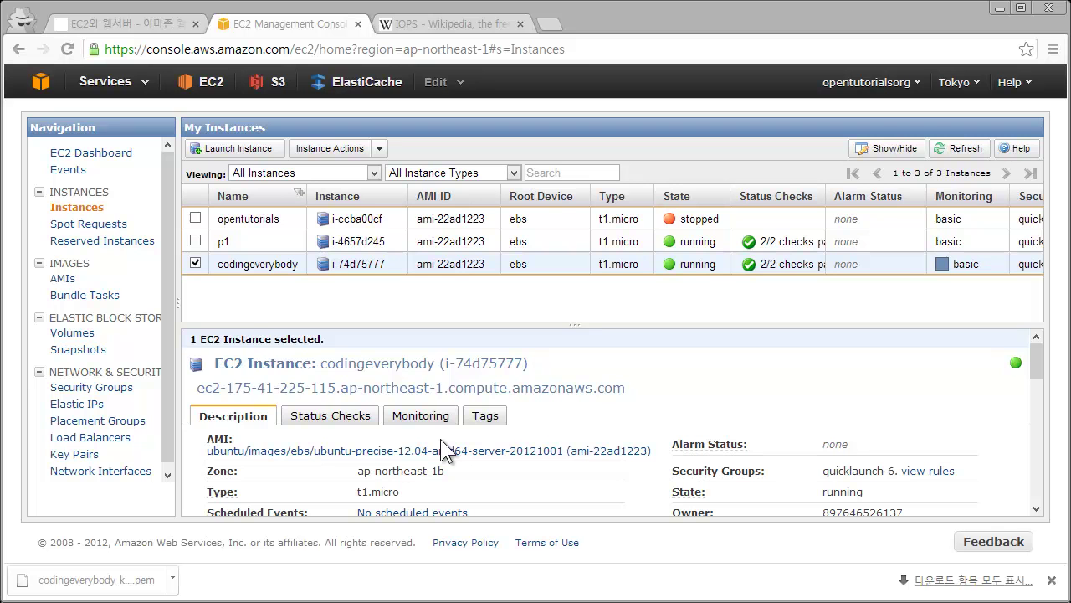
{"action": "left_click", "coordinate": [71, 334]}
{"action": "left_click", "coordinate": [536, 244]}
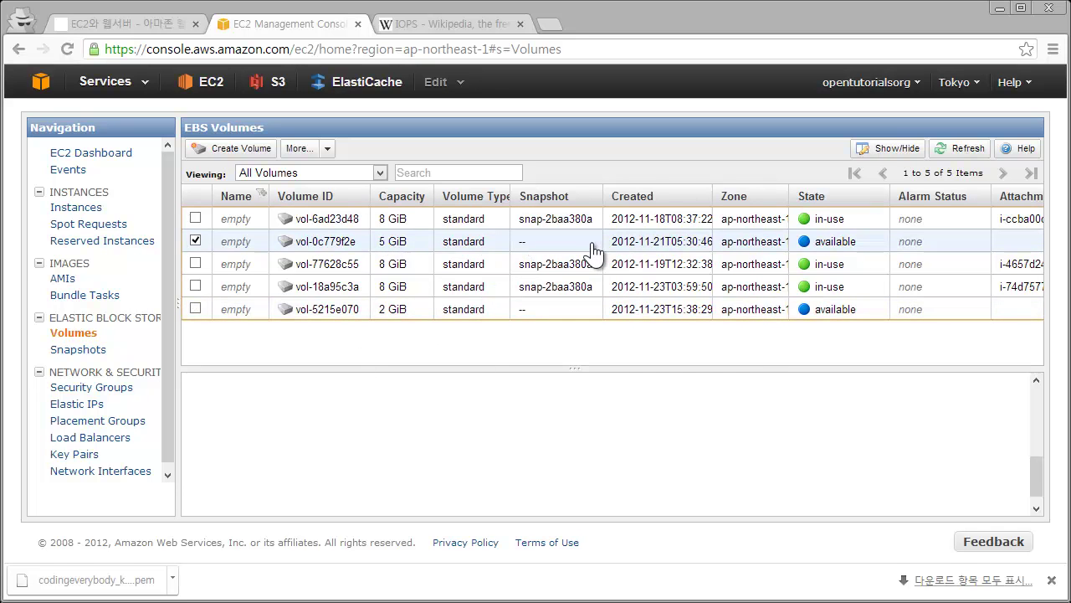
{"action": "double_click", "coordinate": [790, 196]}
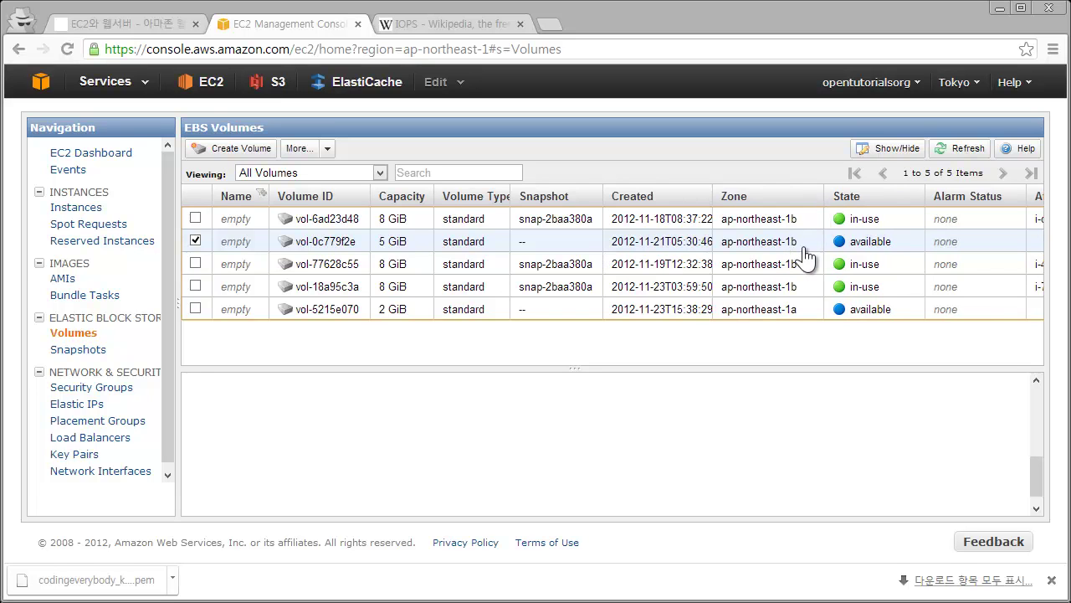
Attach the 5 GiB volume vol-0c779f2e to the running instance i-74d75777 (codingeverybody) as device /dev/sdf
{"action": "right_click", "coordinate": [744, 238]}
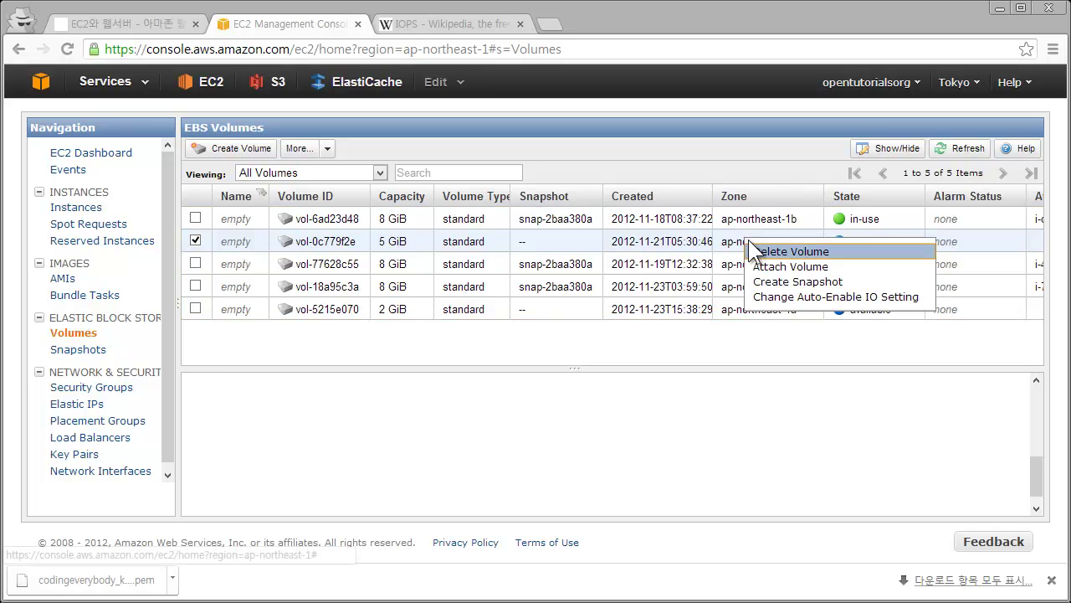
{"action": "left_click", "coordinate": [775, 266]}
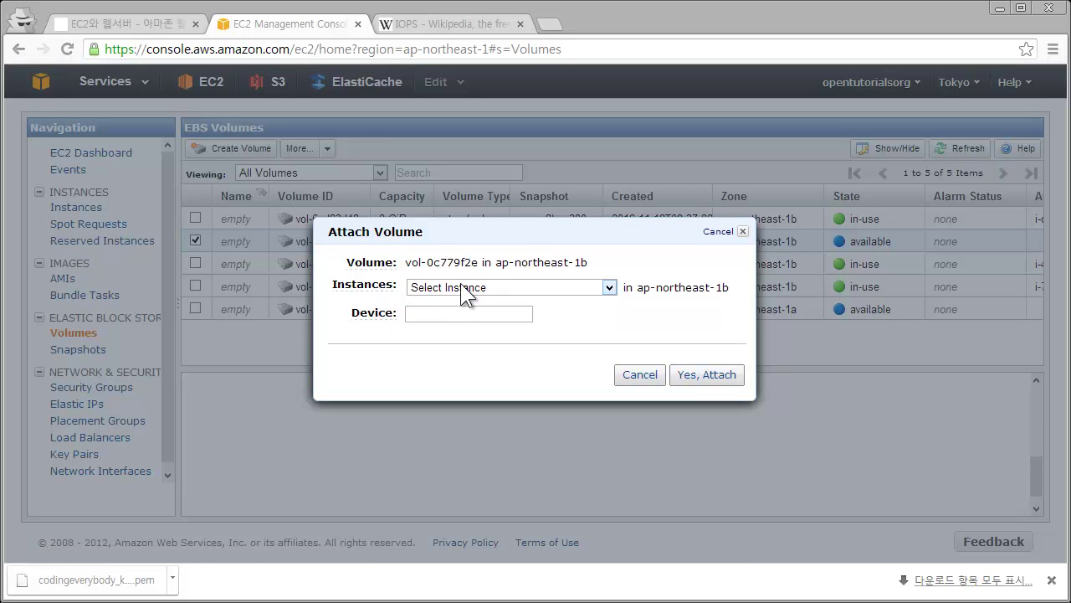
{"action": "left_click", "coordinate": [461, 288]}
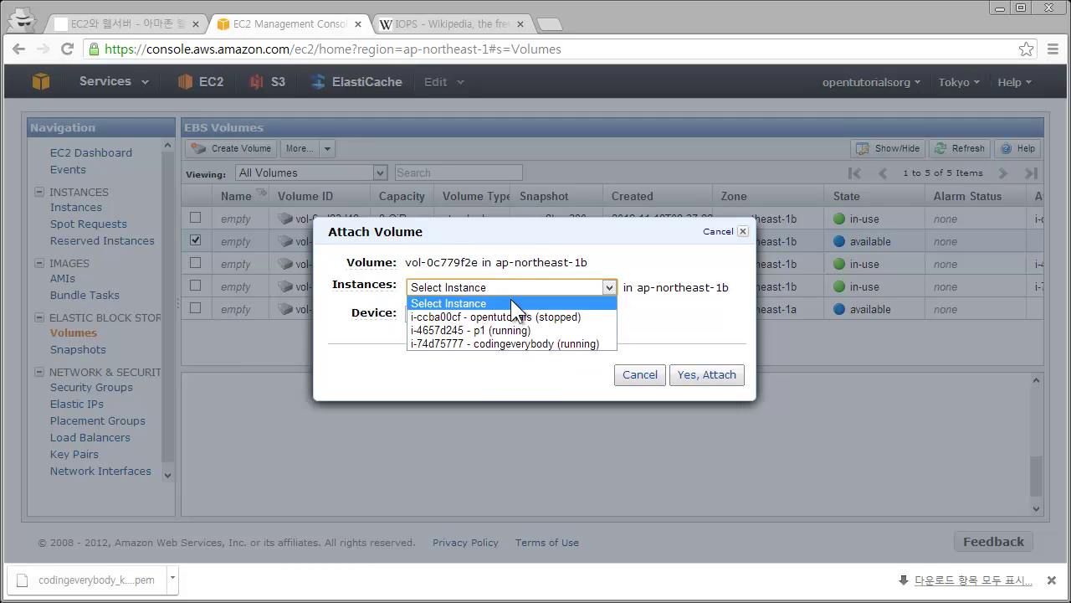
{"action": "left_click", "coordinate": [538, 344]}
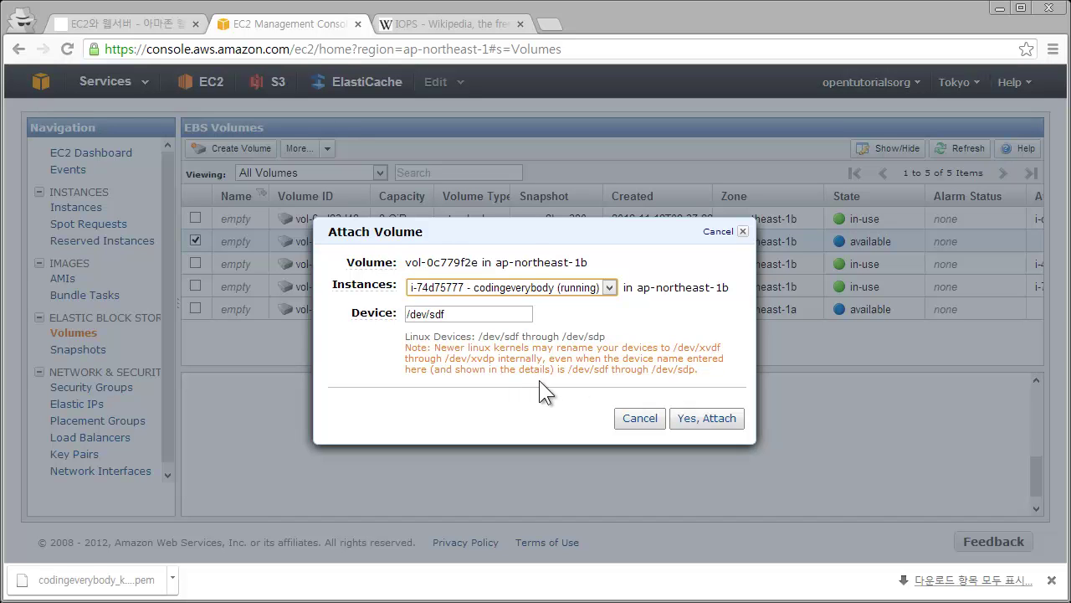
{"action": "left_click_drag", "start_coordinate": [473, 314], "coordinate": [395, 317]}
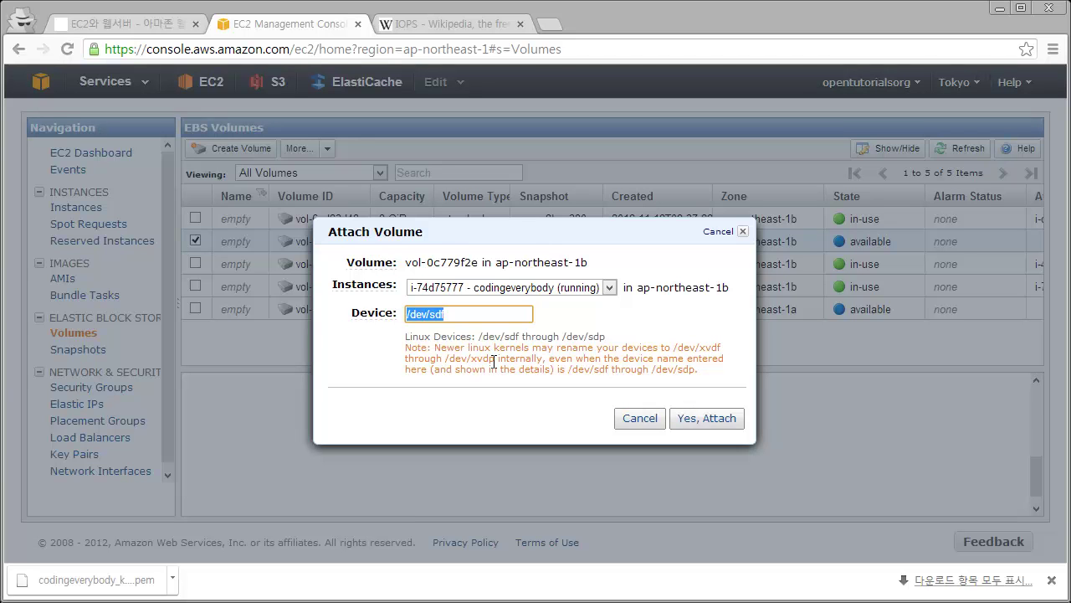
{"action": "left_click", "coordinate": [475, 317]}
{"action": "left_click_drag", "start_coordinate": [456, 314], "coordinate": [407, 314]}
{"action": "left_click", "coordinate": [703, 410]}
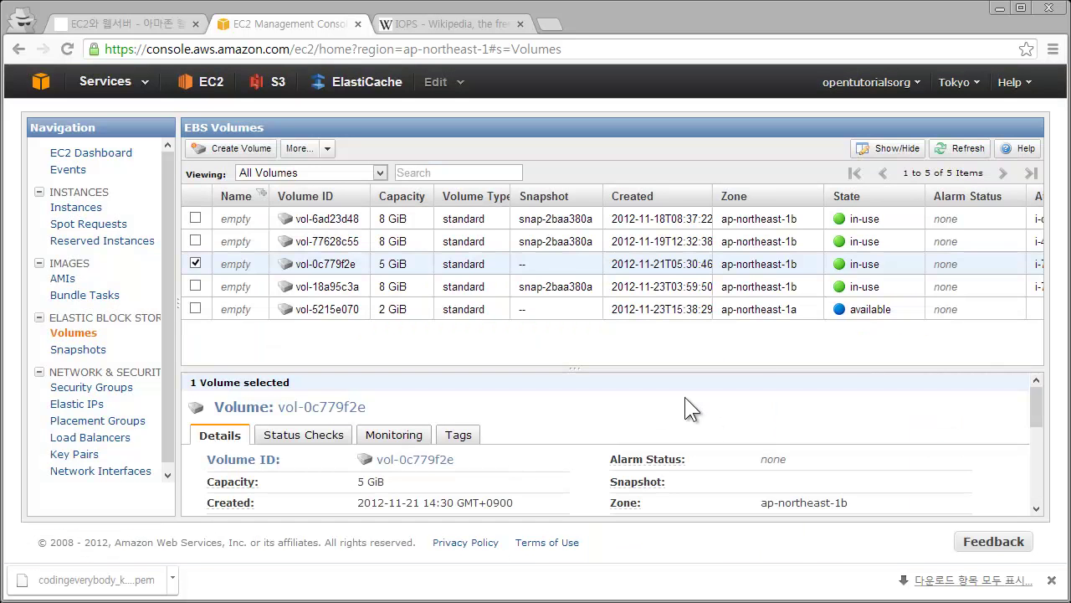
Review the attached 5 GiB volume's entry and the codingeverybody instance's description, including its block devices, in an enlarged details pane
{"action": "left_click", "coordinate": [678, 314]}
{"action": "left_click", "coordinate": [553, 264]}
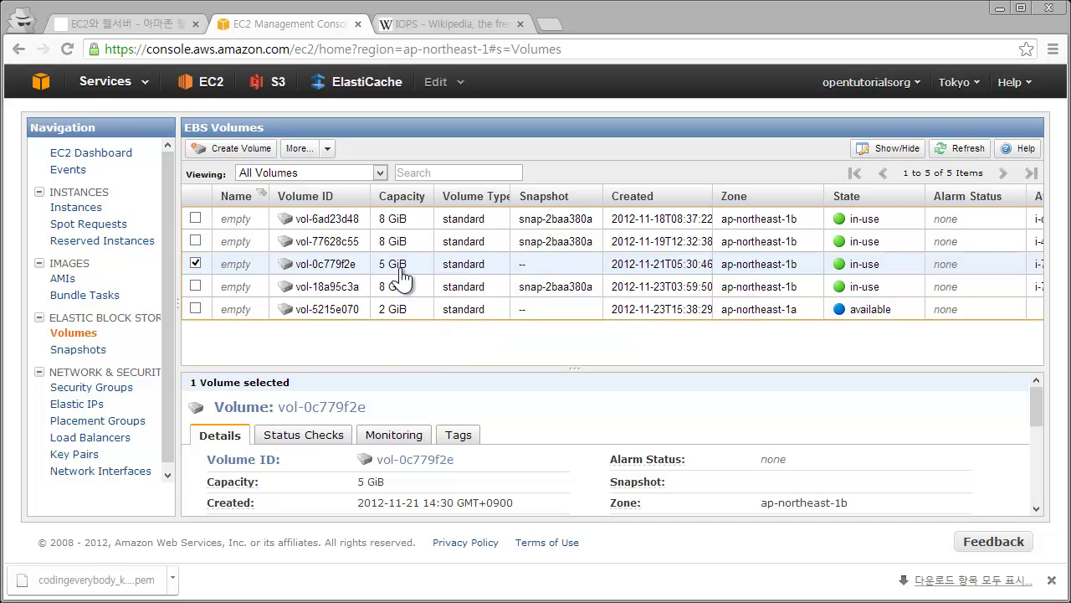
{"action": "left_click", "coordinate": [82, 208]}
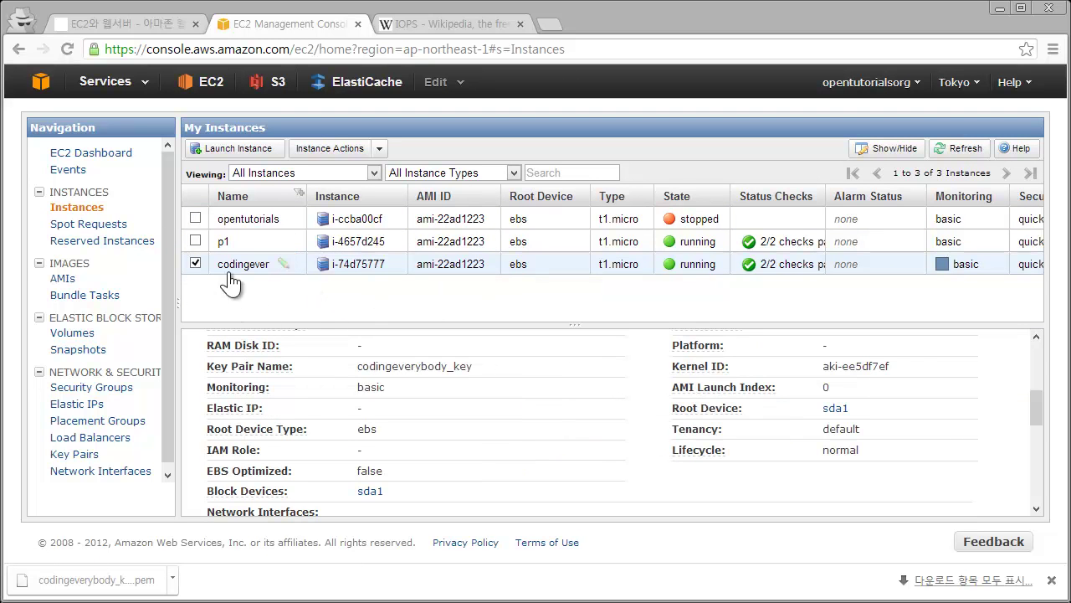
{"action": "left_click_drag", "start_coordinate": [486, 325], "coordinate": [472, 251]}
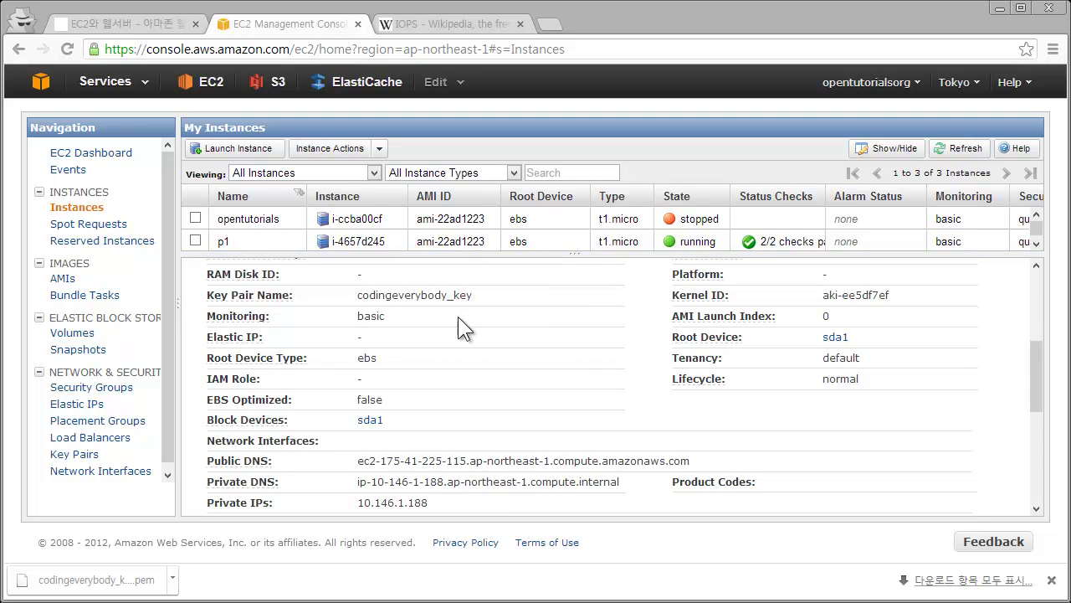
{"action": "scroll", "coordinate": [458, 317], "scroll_direction": "down", "scroll_amount": 2}
{"action": "scroll", "coordinate": [457, 320], "scroll_direction": "up", "scroll_amount": 2}
{"action": "scroll", "coordinate": [457, 325], "scroll_direction": "up", "scroll_amount": 2}
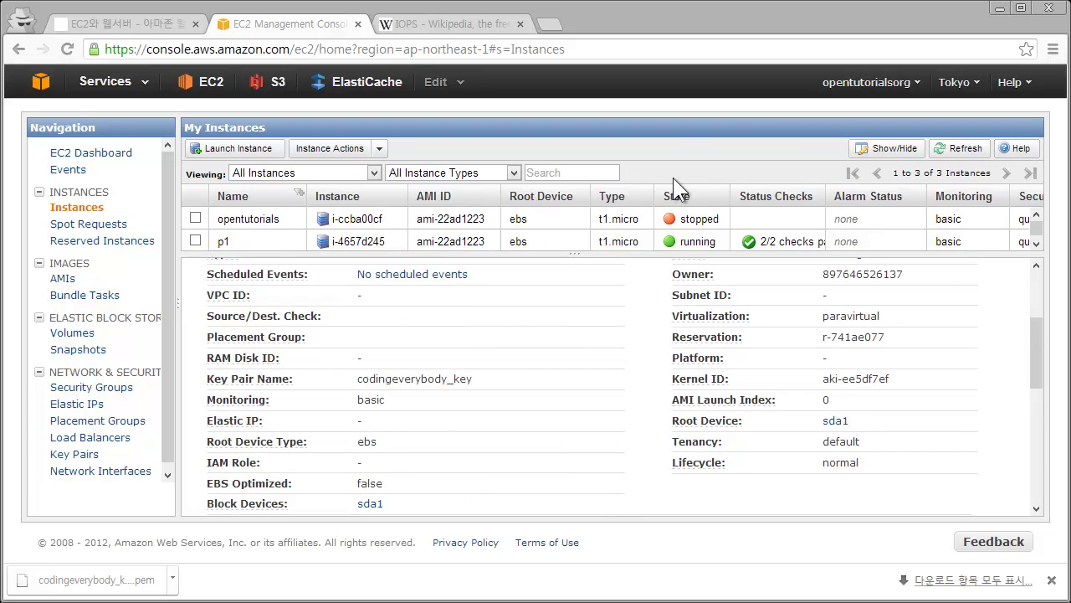
{"action": "scroll", "coordinate": [611, 385], "scroll_direction": "up", "scroll_amount": 4}
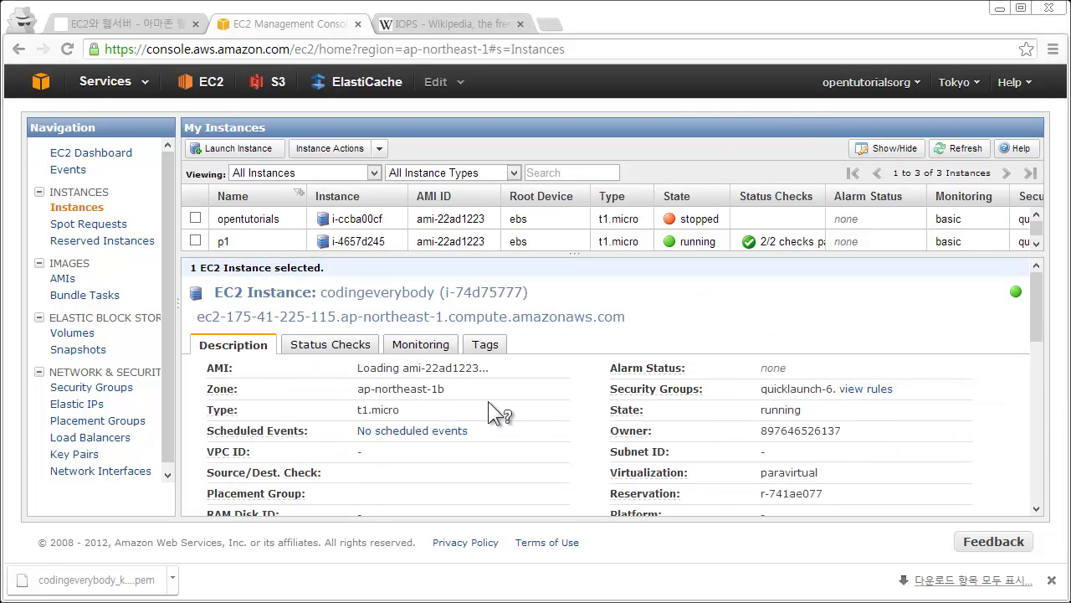
{"action": "scroll", "coordinate": [536, 418], "scroll_direction": "down", "scroll_amount": 5}
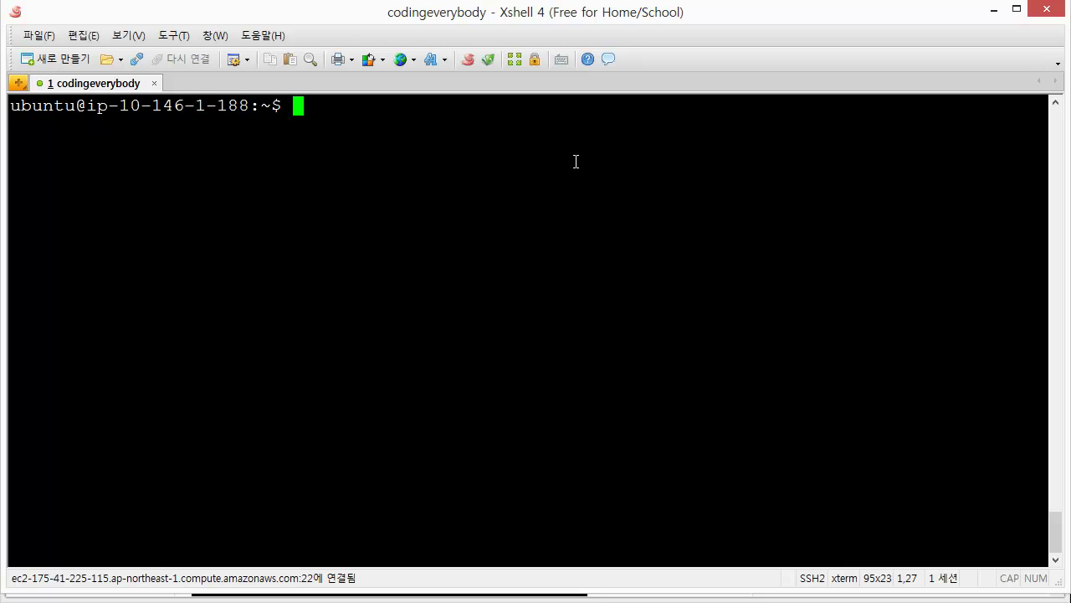
Run df in the codingeverybody Xshell session and inspect the total size of the root filesystem /dev/xvda1
{"action": "type", "text": "c"}
{"action": "key", "text": "BackSpace"}
{"action": "key", "text": "BackSpace"}
{"action": "type", "text": "df"}
{"action": "key", "text": "BackSpace"}
{"action": "key", "text": "Return"}
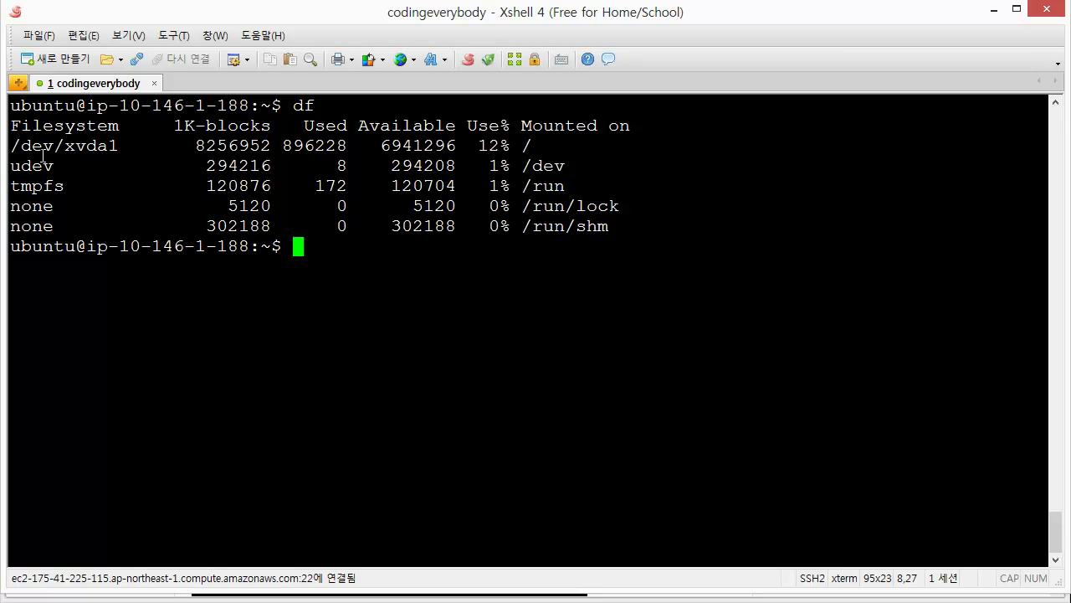
{"action": "left_click_drag", "start_coordinate": [10, 146], "coordinate": [540, 145]}
{"action": "left_click", "coordinate": [540, 146]}
{"action": "double_click", "coordinate": [251, 149]}
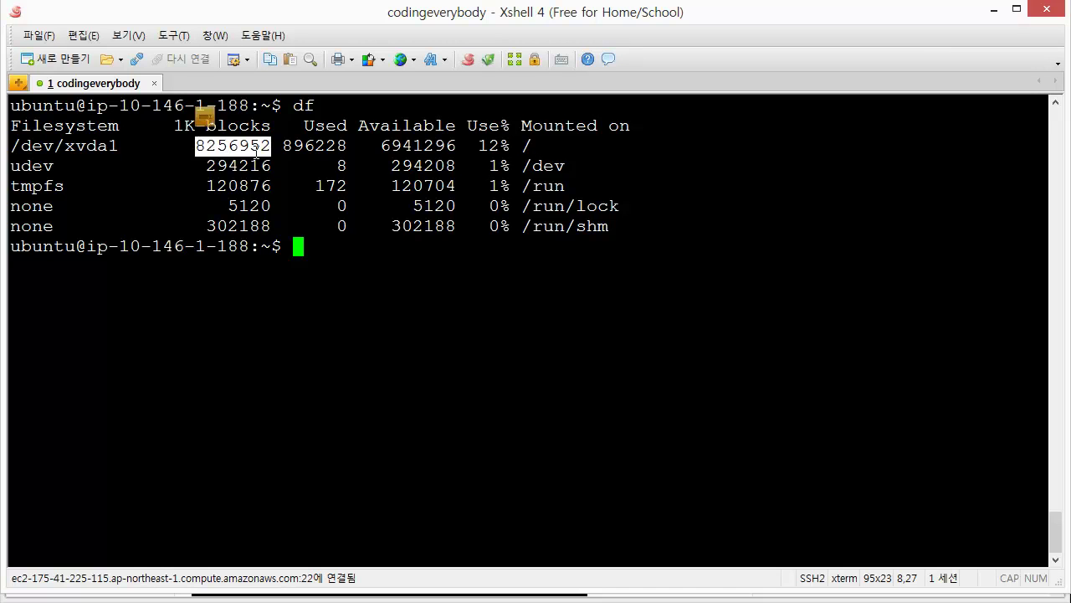